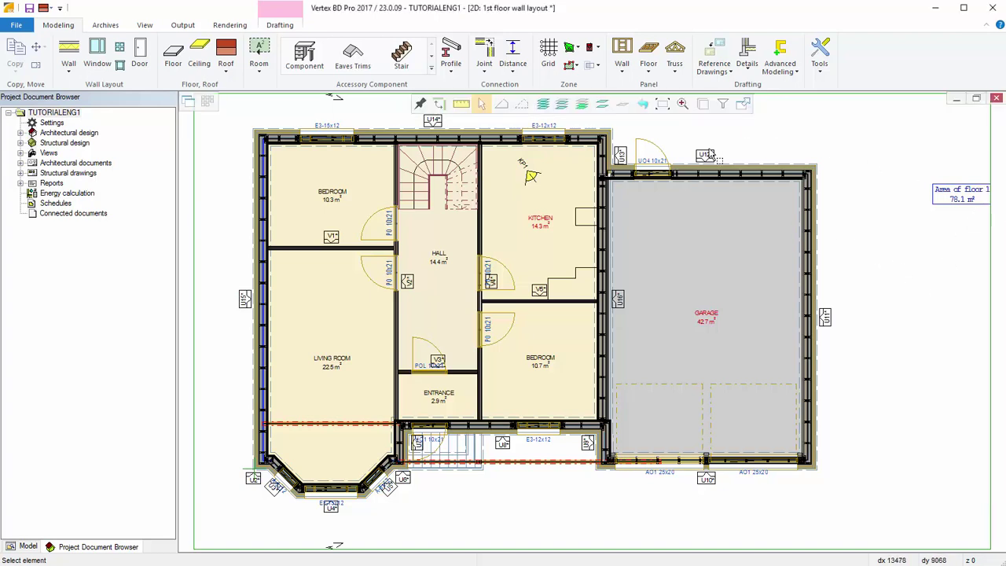
- Measure the distance between the two outer corners of the house's upper exterior wall U14 in the floor plan
click(463, 105)
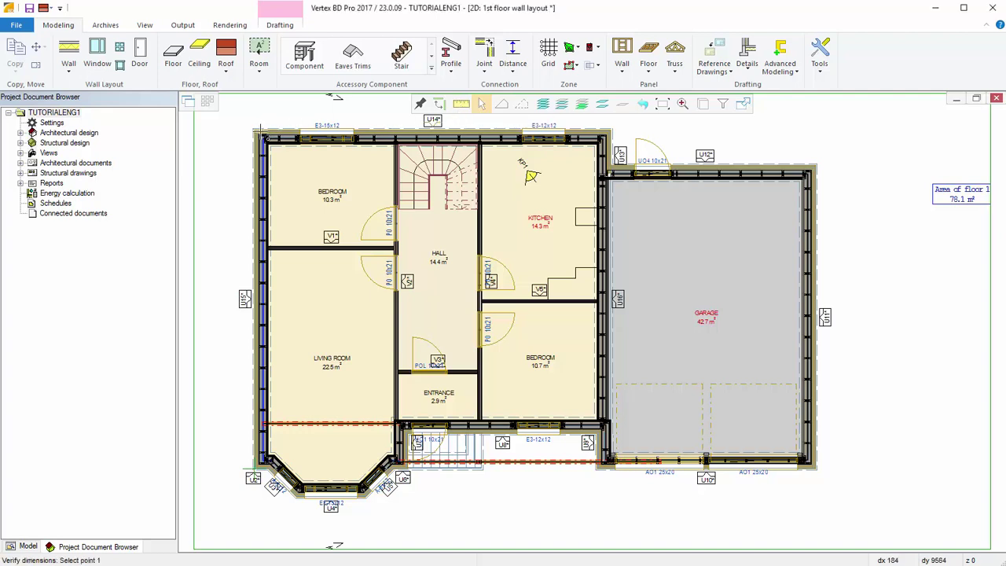
click(255, 131)
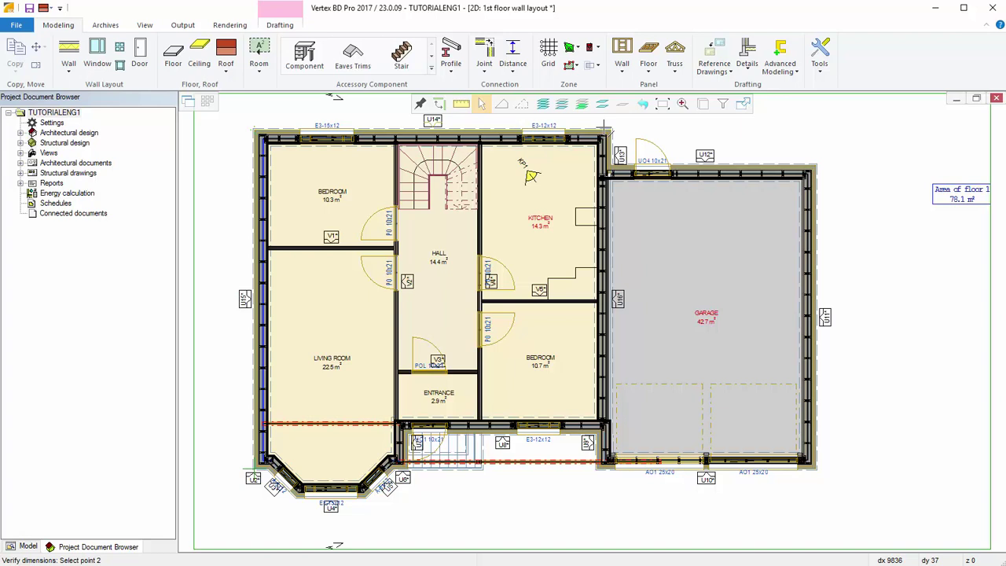
click(606, 129)
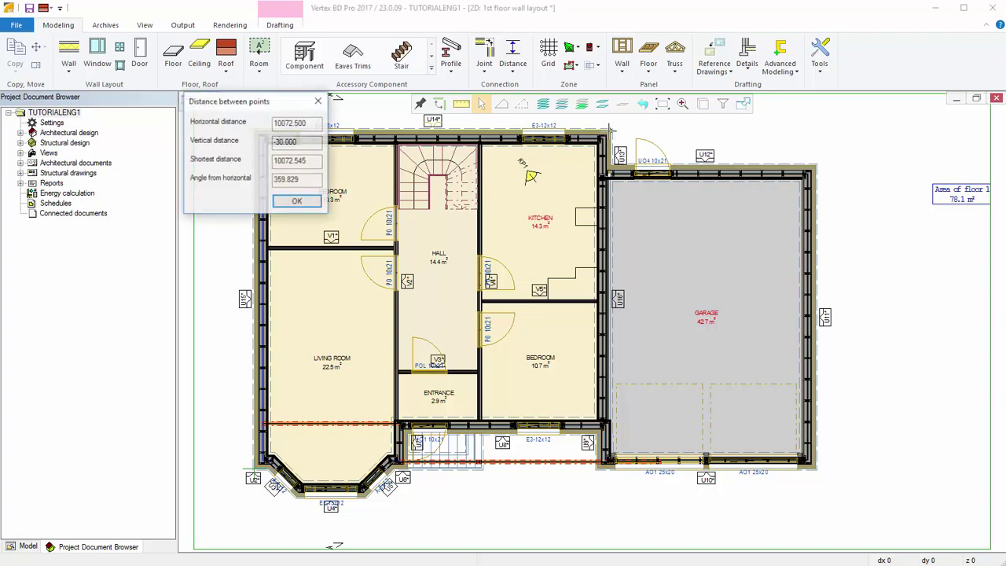
click(297, 202)
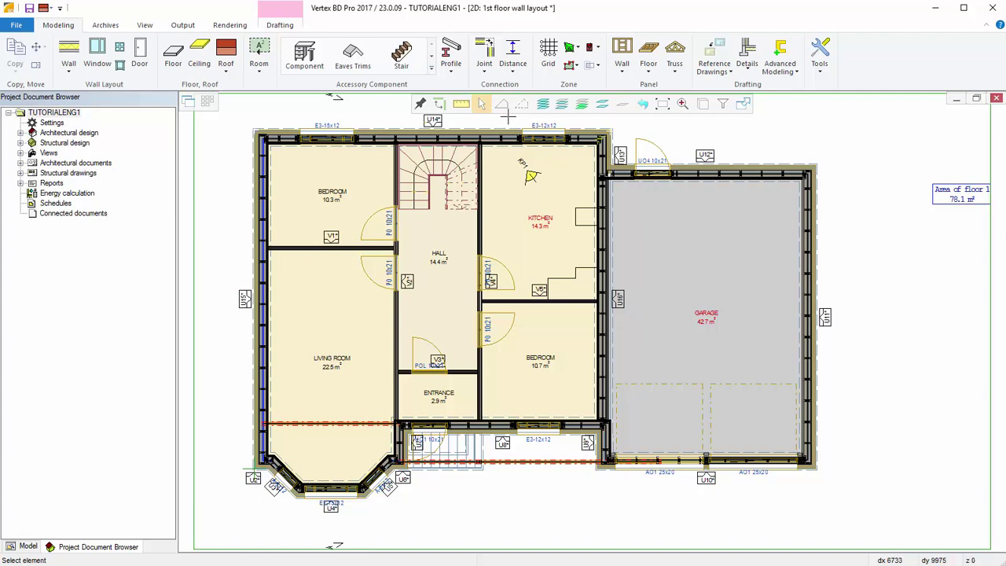
- Select the garage's exterior walls U11 and U12 together, and clear the selection
mouse_move(622, 128)
mouse_down()
mouse_move(759, 211)
mouse_move(831, 213)
mouse_move(784, 215)
mouse_move(624, 127)
mouse_up()
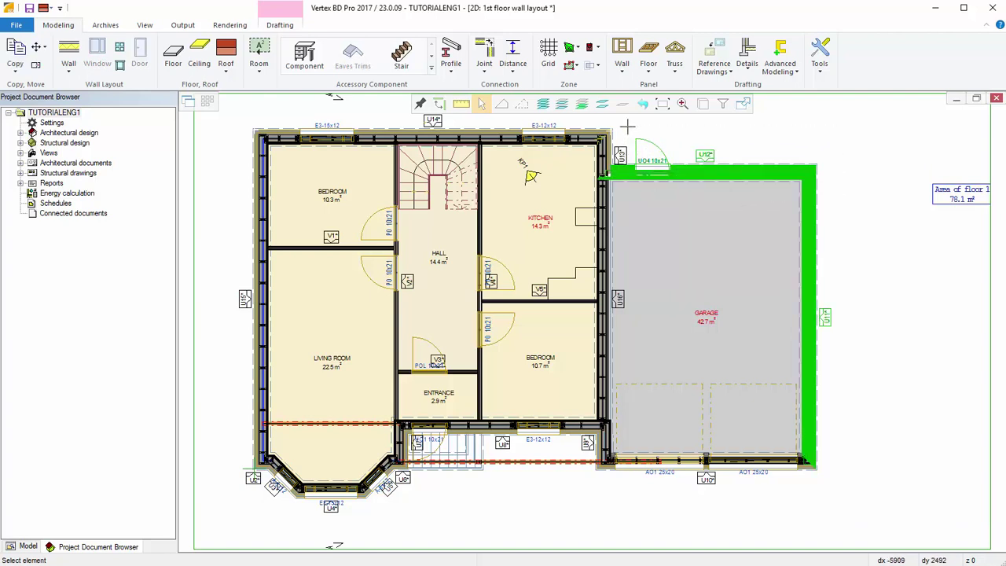
click(627, 126)
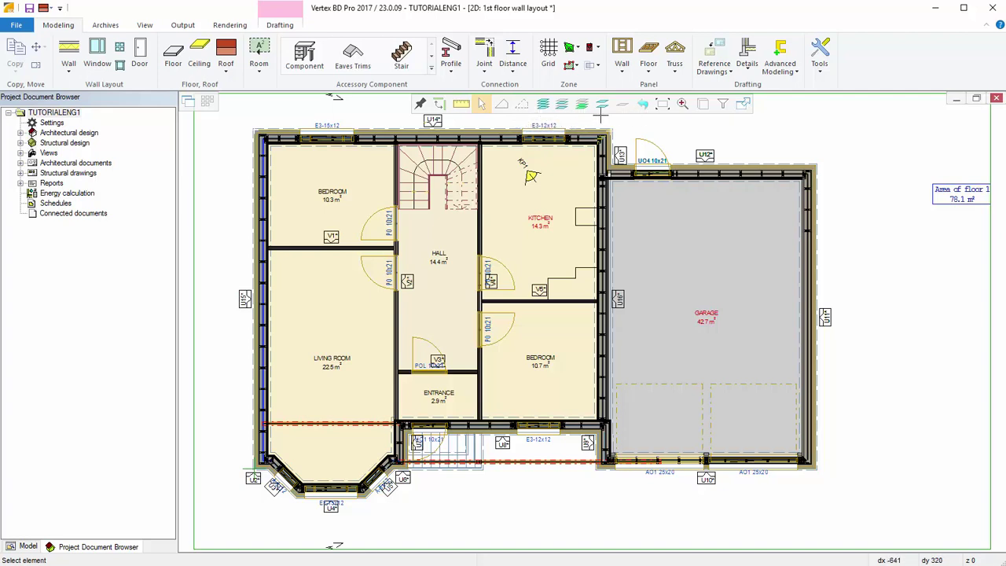
- Turn on all layers, and try the Drafting, Sketching, Sketches and All layer groups without applying them
click(542, 107)
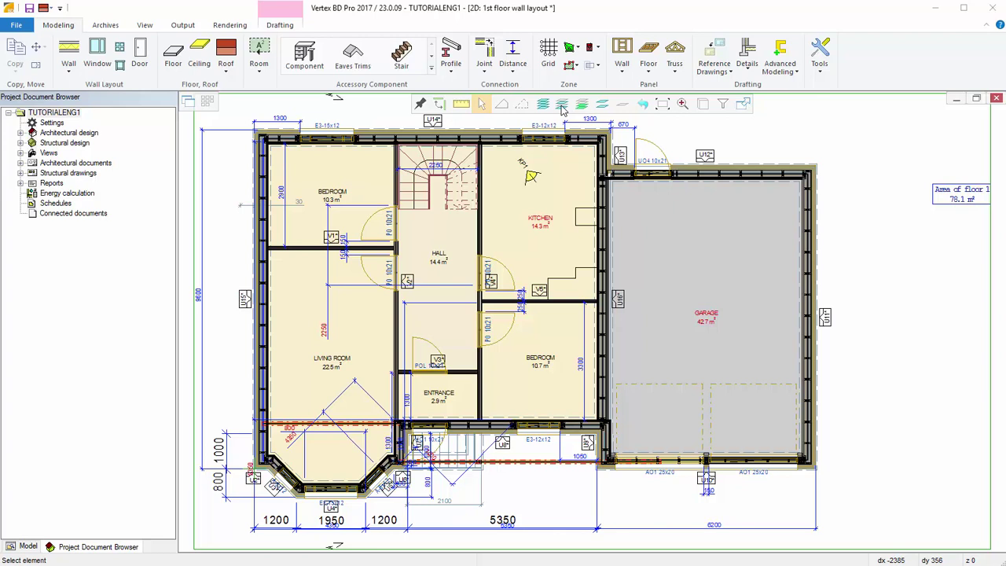
click(561, 105)
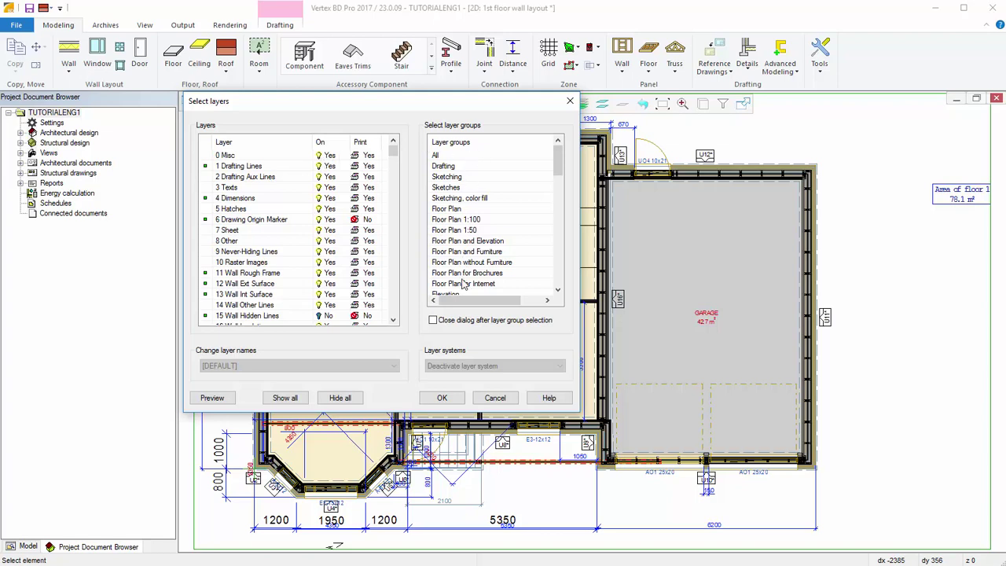
click(500, 166)
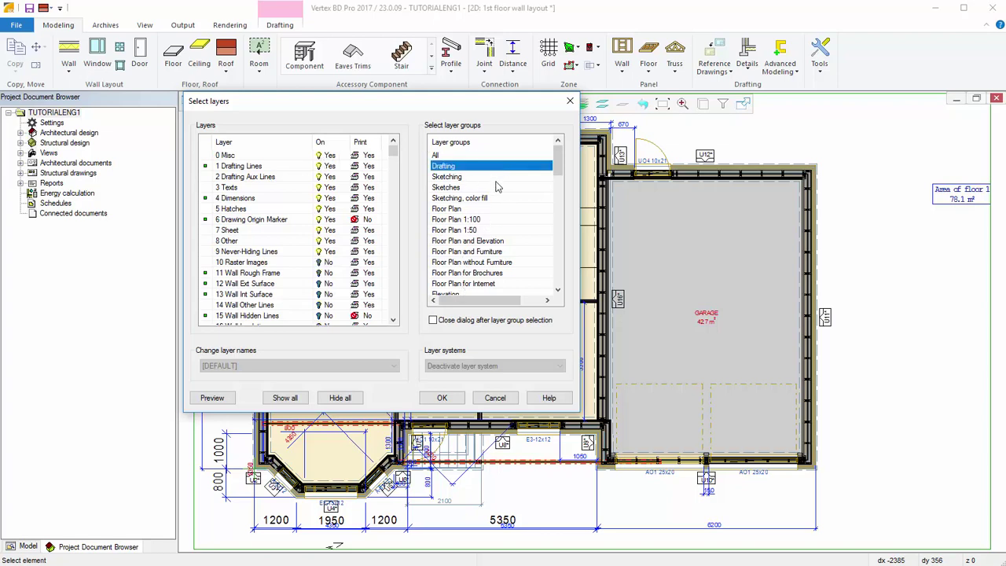
click(495, 177)
click(495, 189)
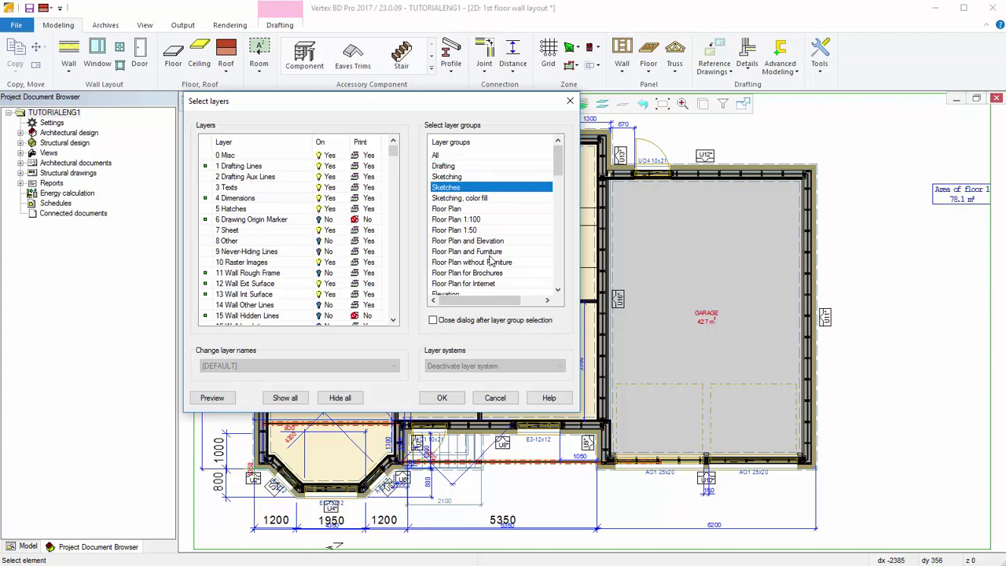
click(477, 156)
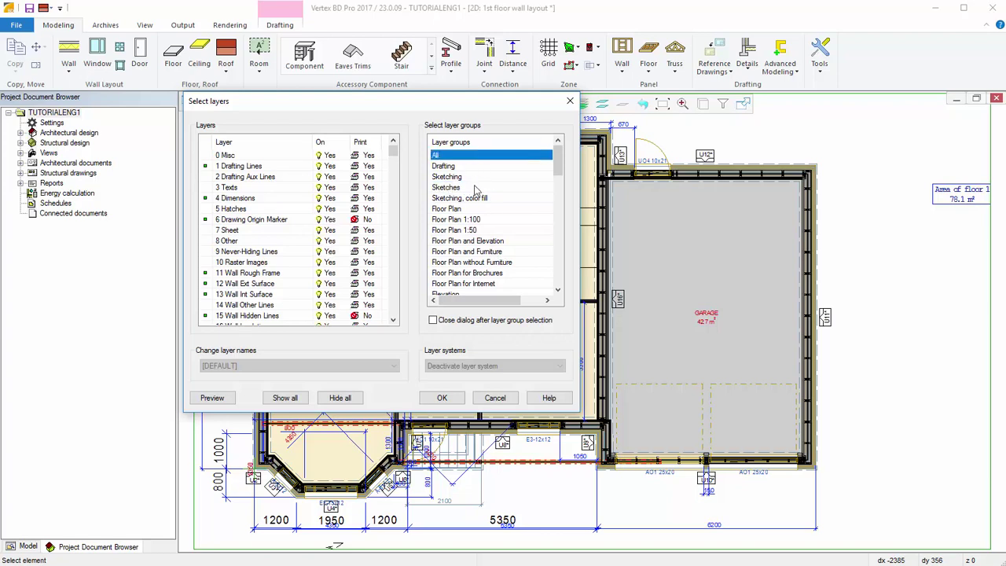
click(497, 399)
- Look through the layer display options and restore the default layer selections
click(582, 104)
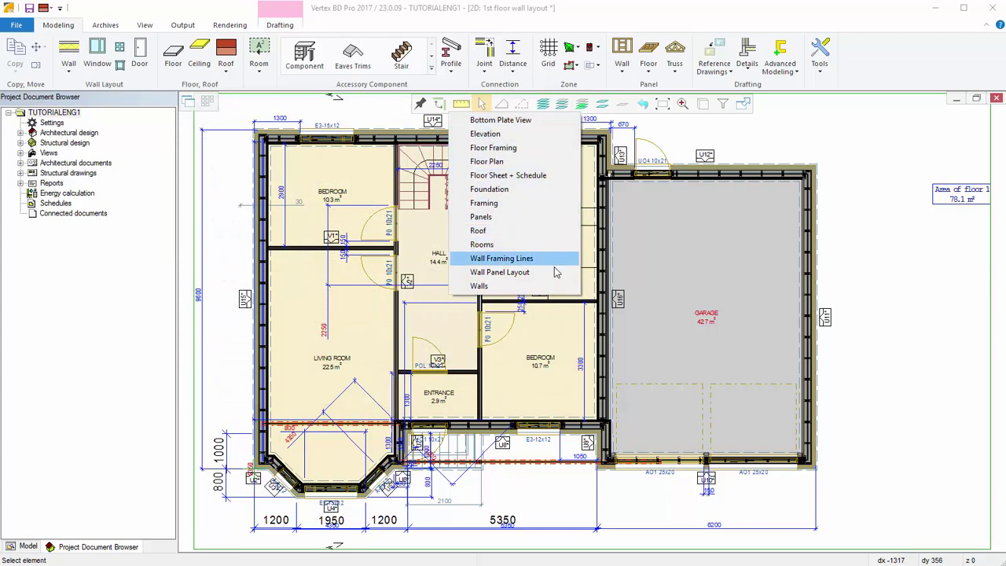
click(652, 124)
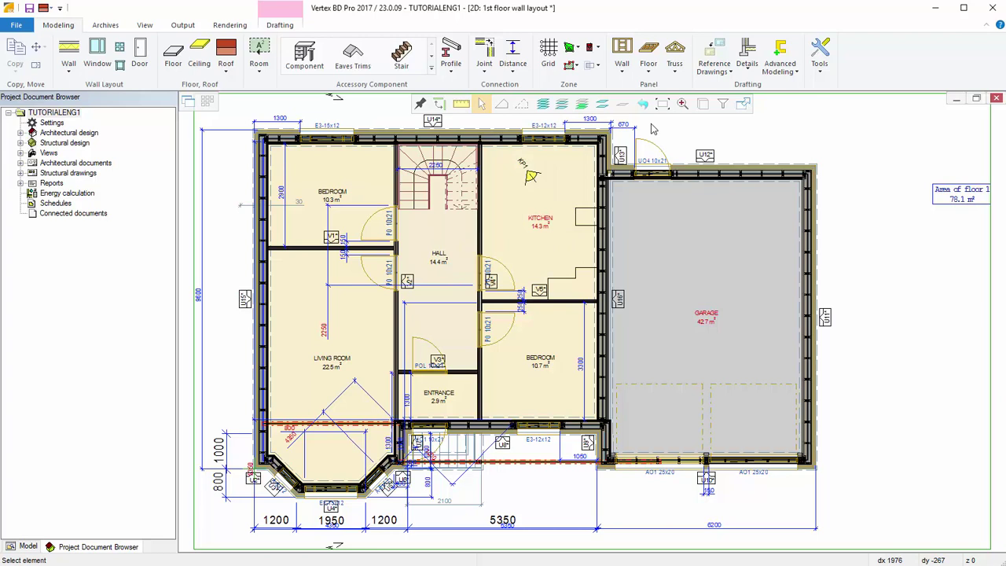
click(602, 106)
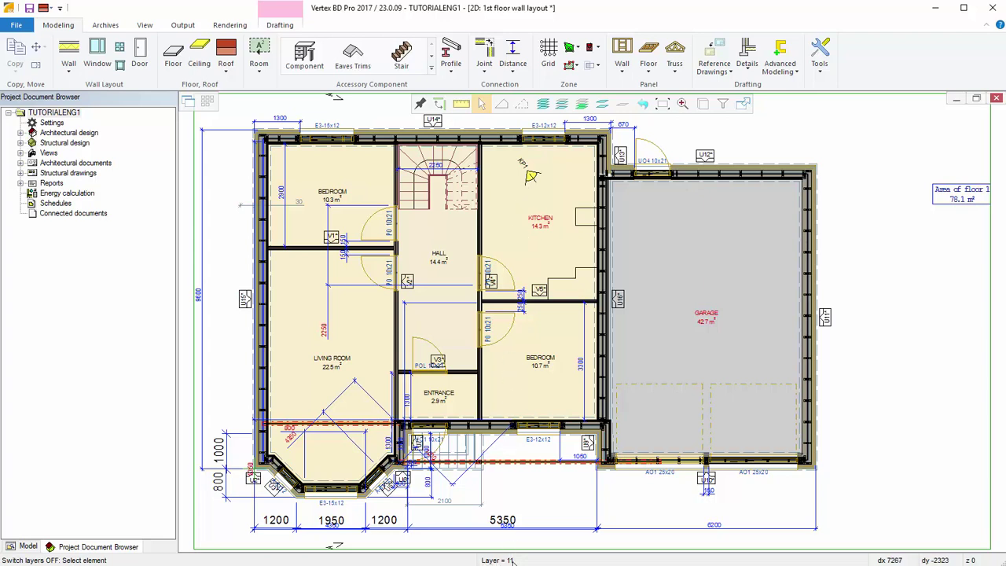
click(620, 105)
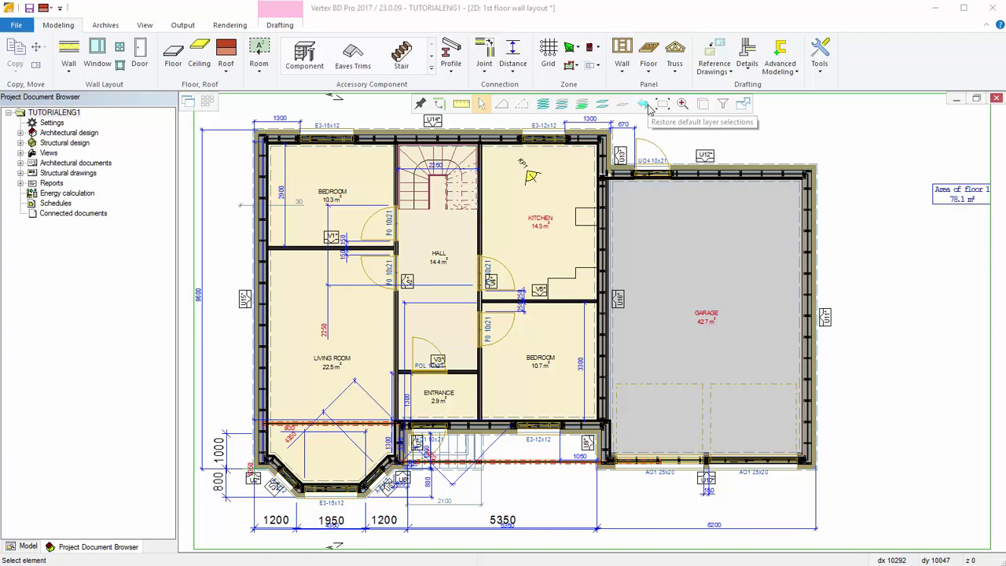
click(648, 107)
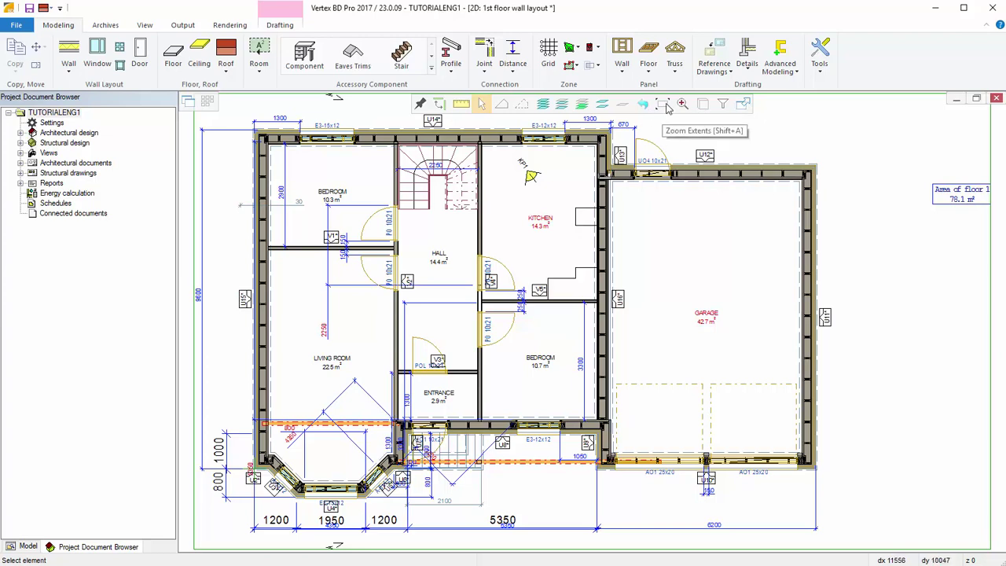
- Zoom in on the garage's upper wall U12 and its corner, and return to the whole floor plan
click(666, 107)
click(683, 103)
click(633, 149)
click(809, 284)
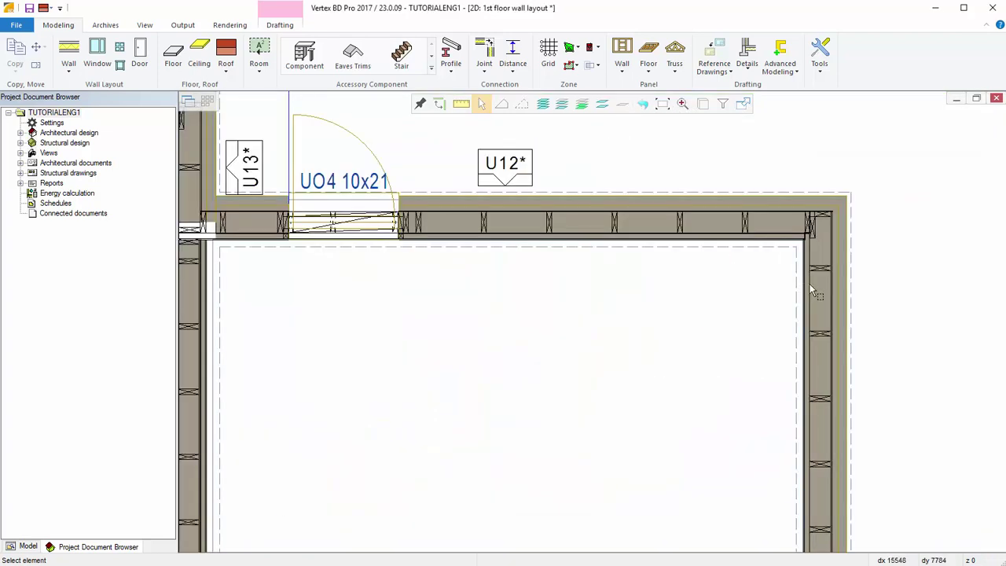
click(702, 107)
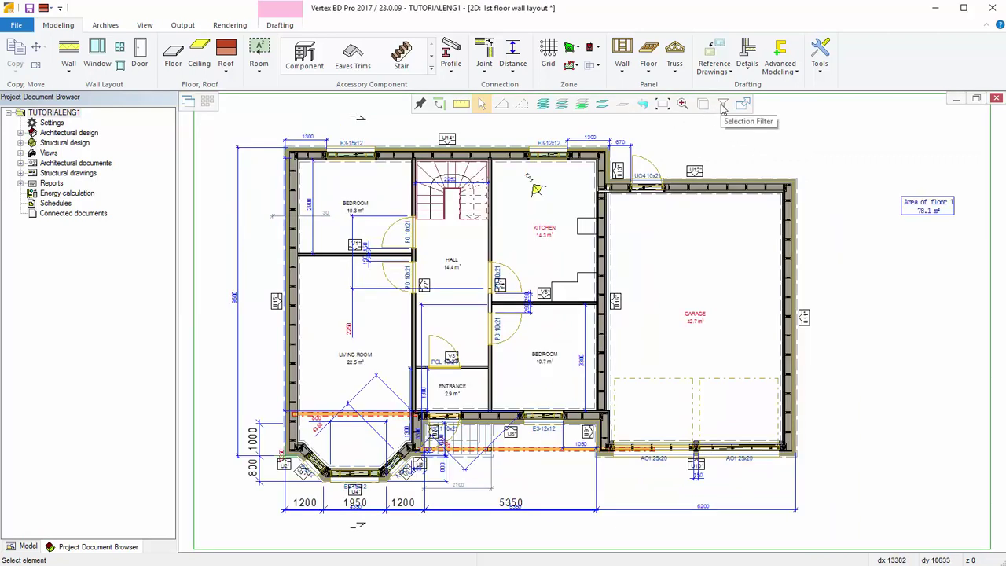
- Limit the selection filter to exterior and interior walls
click(722, 105)
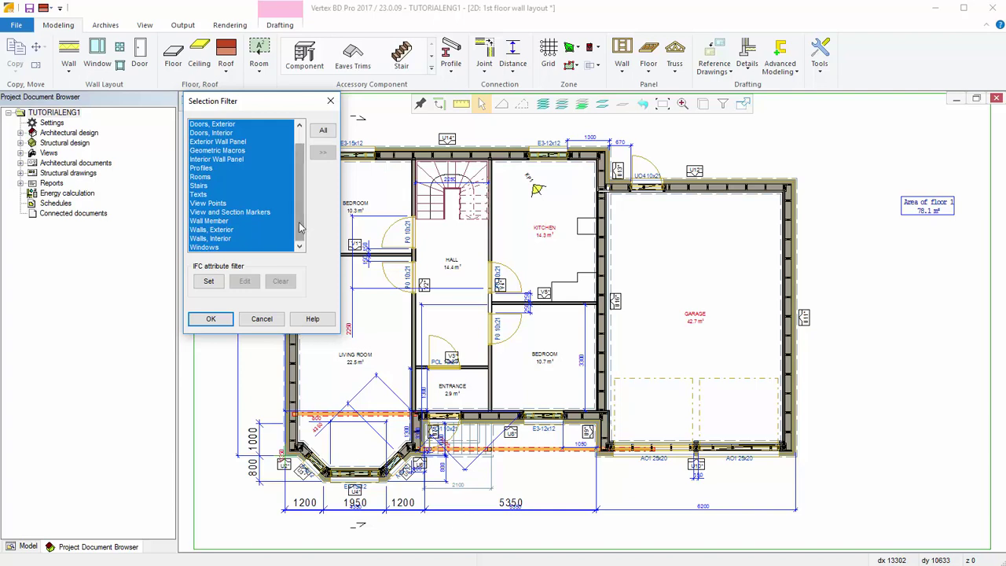
click(227, 230)
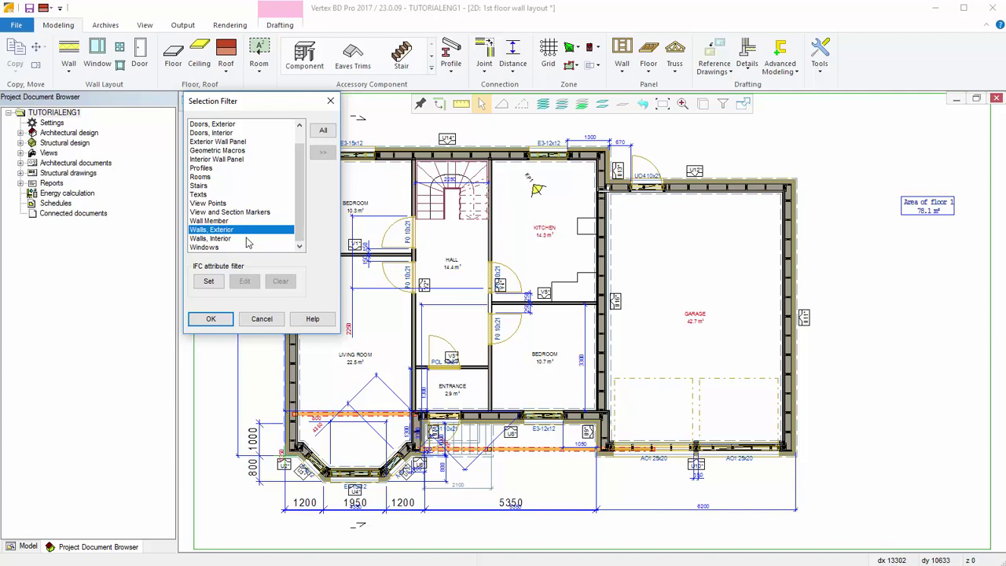
ctrl+click(247, 238)
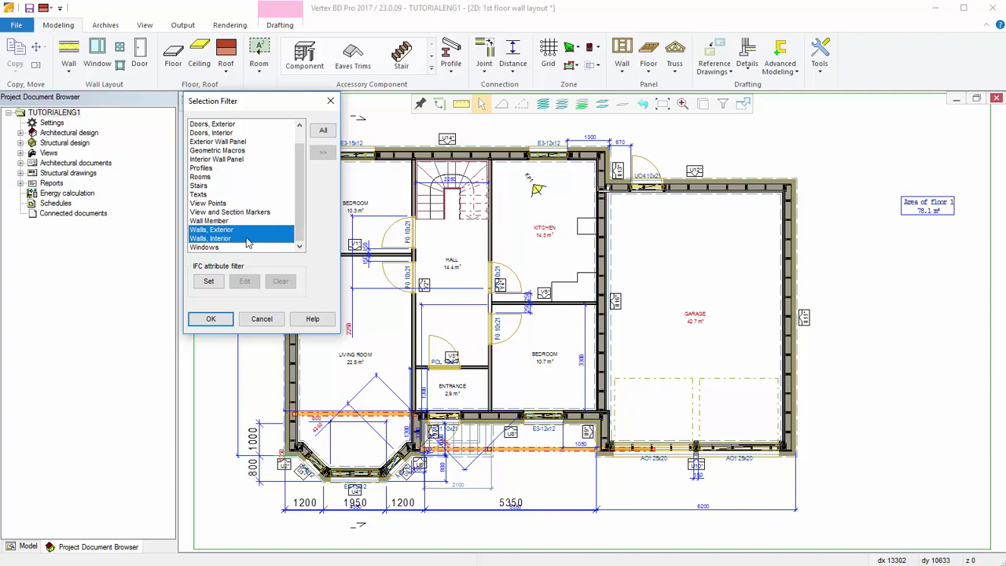
click(211, 319)
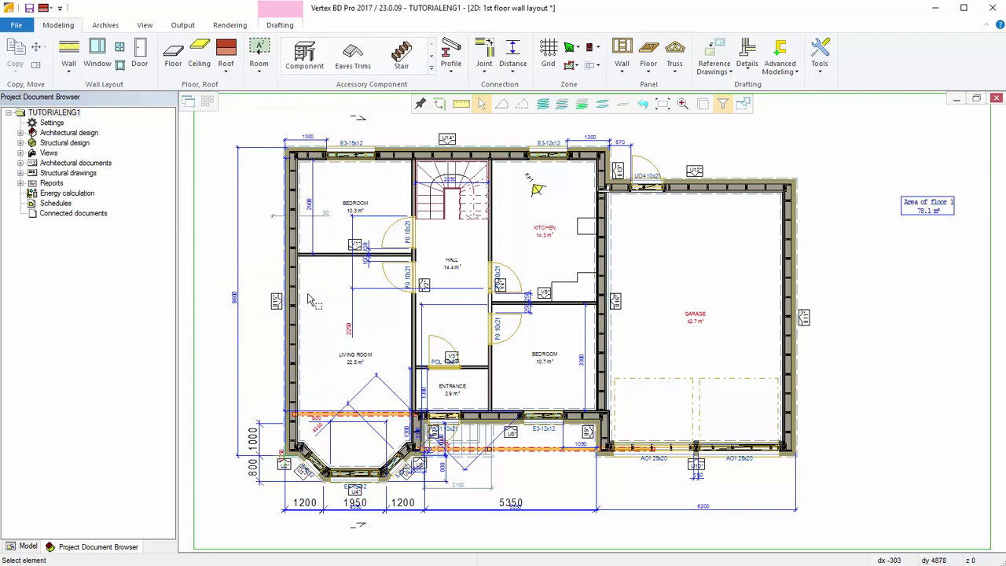
- Select all walls in the floor plan at once, and clear the selection
click(415, 224)
key(Escape)
key(ctrl+a)
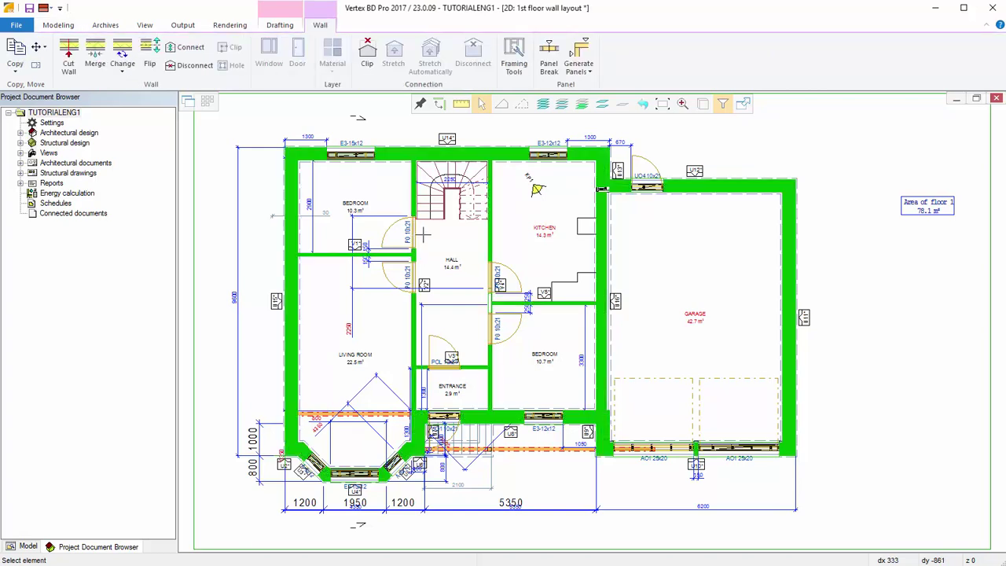
key(Escape)
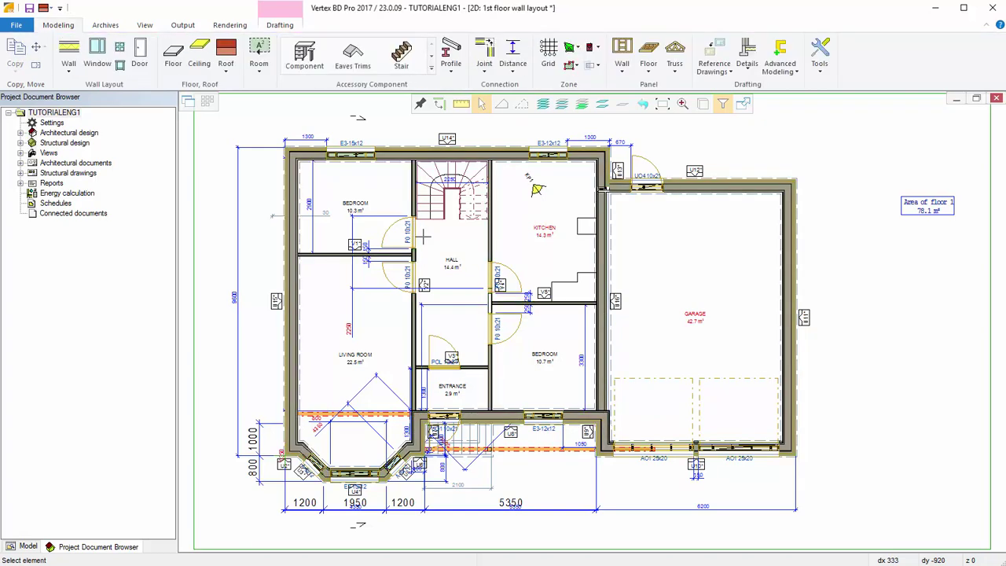
- Reset the selection filter to include all element types
click(722, 103)
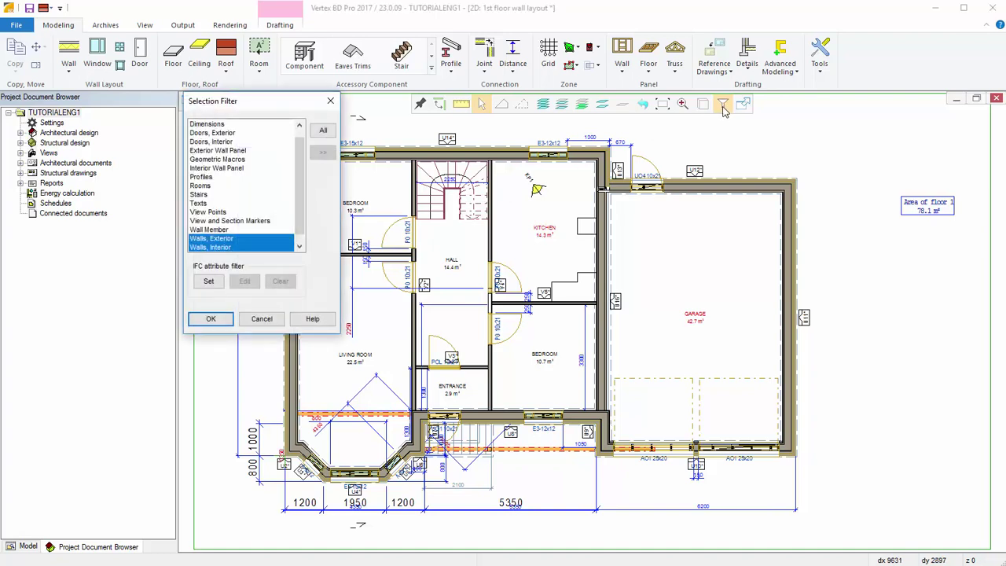
click(324, 132)
click(211, 319)
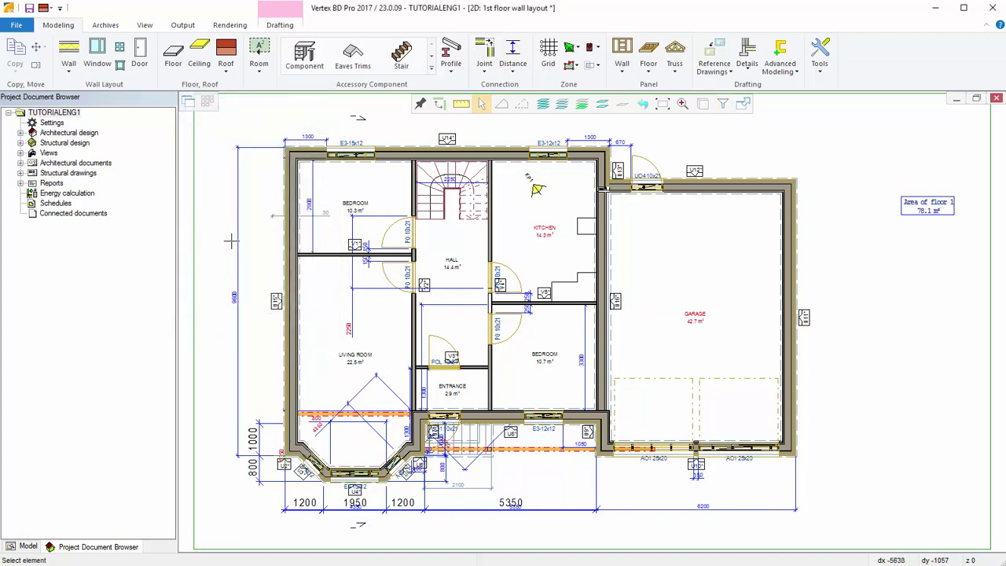
- Detach the floor plan into a floating window, move it over the 3D model, and dock it again
click(742, 107)
drag(377, 44, 627, 152)
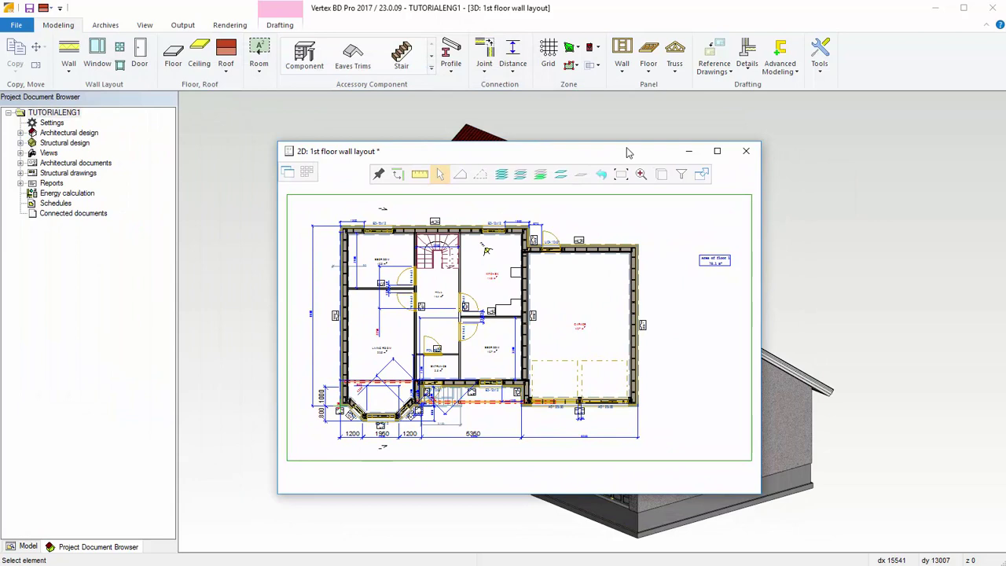
click(702, 176)
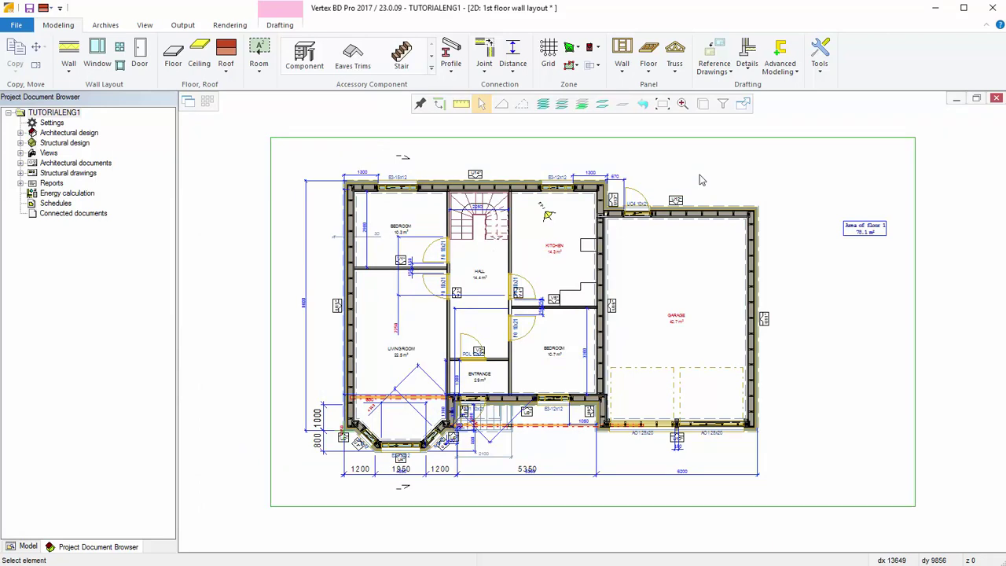
- Switch to the 3D model and view the house from the left side and from the top
click(189, 102)
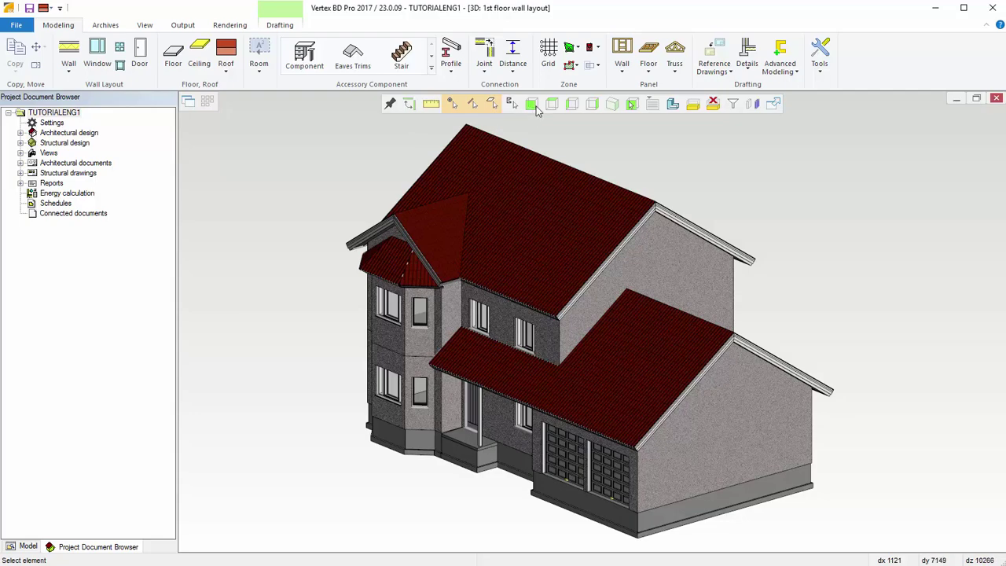
click(572, 106)
click(572, 105)
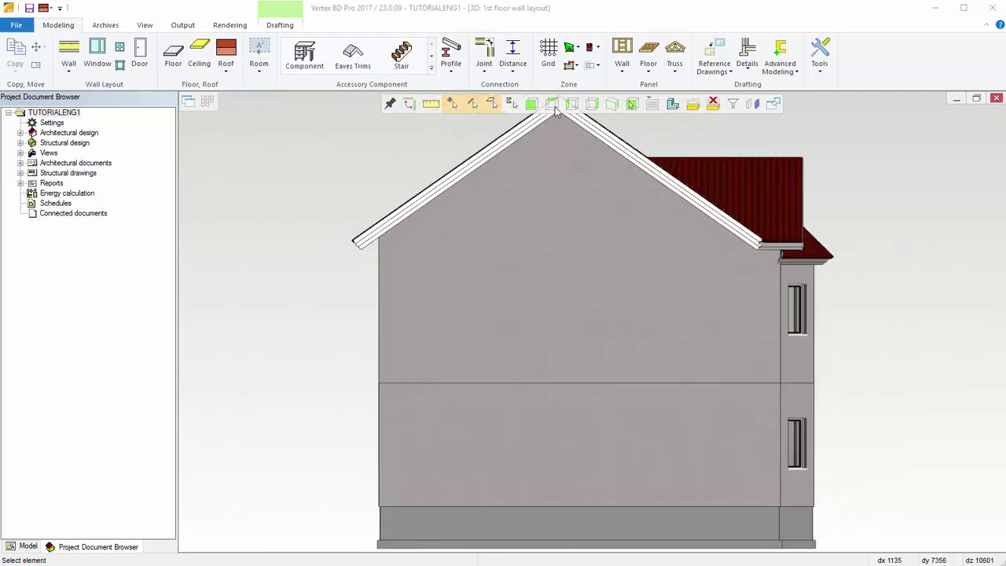
click(554, 107)
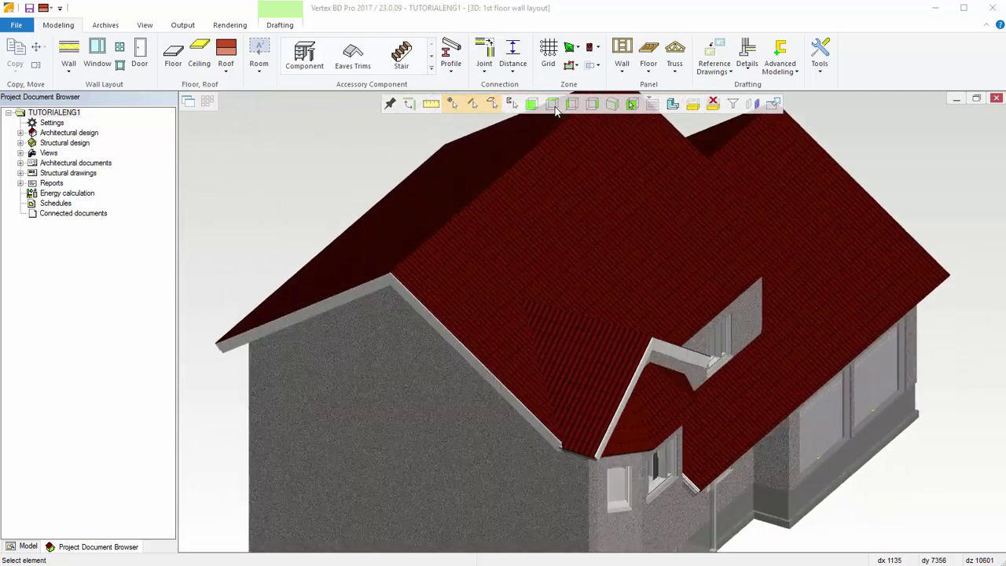
- Orient the 3D view perpendicular to the side roof face of the gable above the bay
click(631, 105)
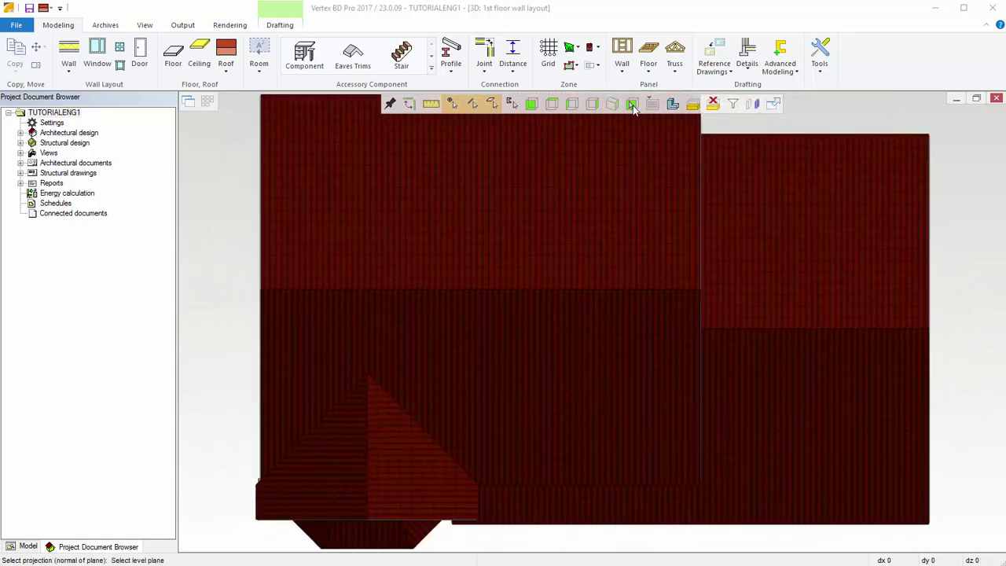
click(315, 459)
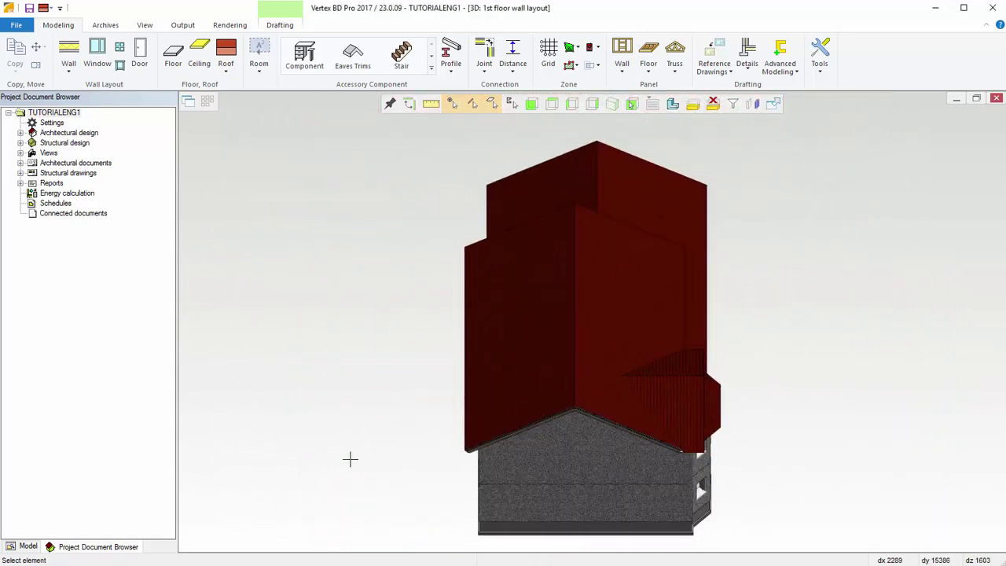
scroll(595, 322, up, 4)
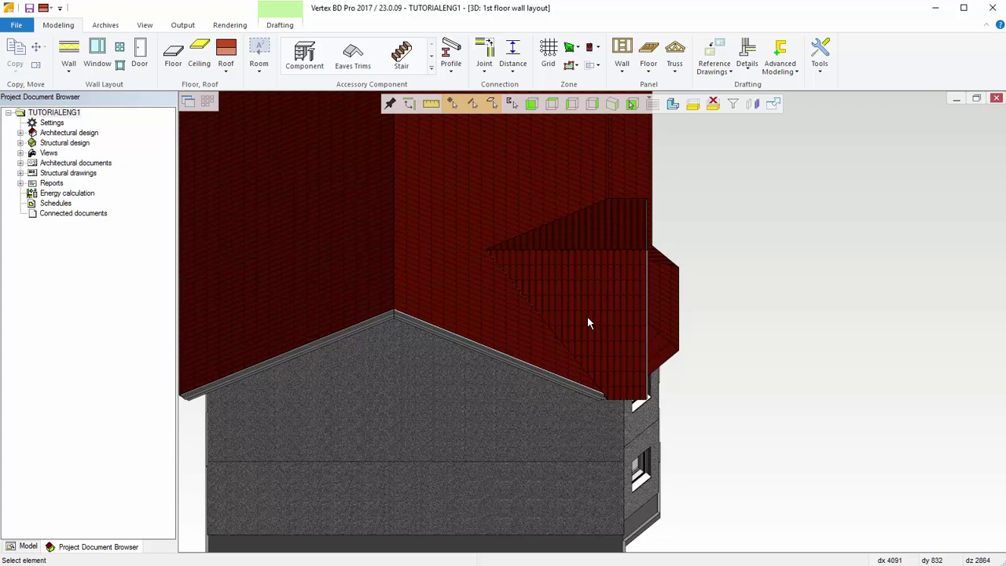
- Preview the Left view from the list of other views and cancel the selection
click(651, 104)
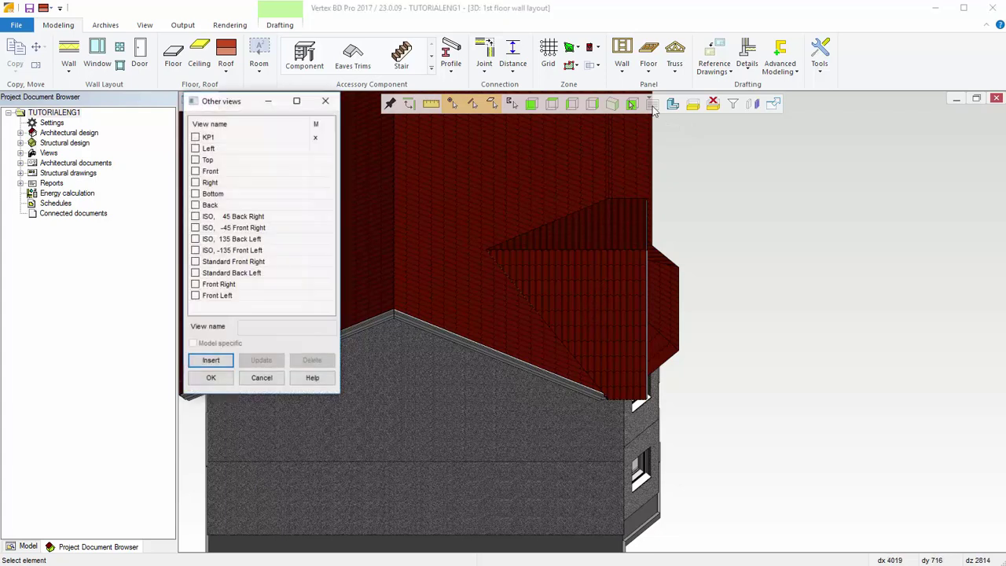
click(196, 148)
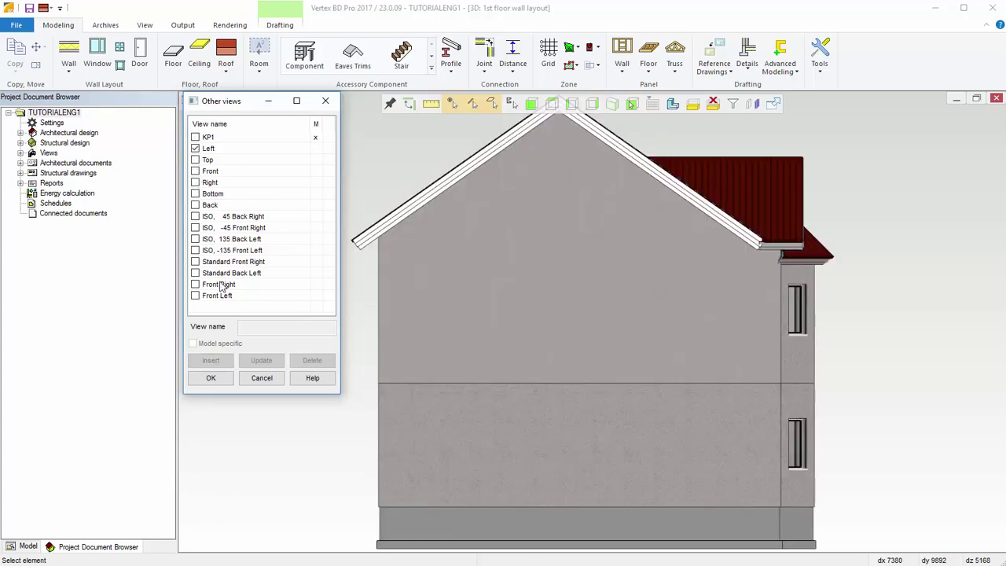
click(252, 377)
- Orient the 3D model to the isometric view showing the whole house
click(612, 104)
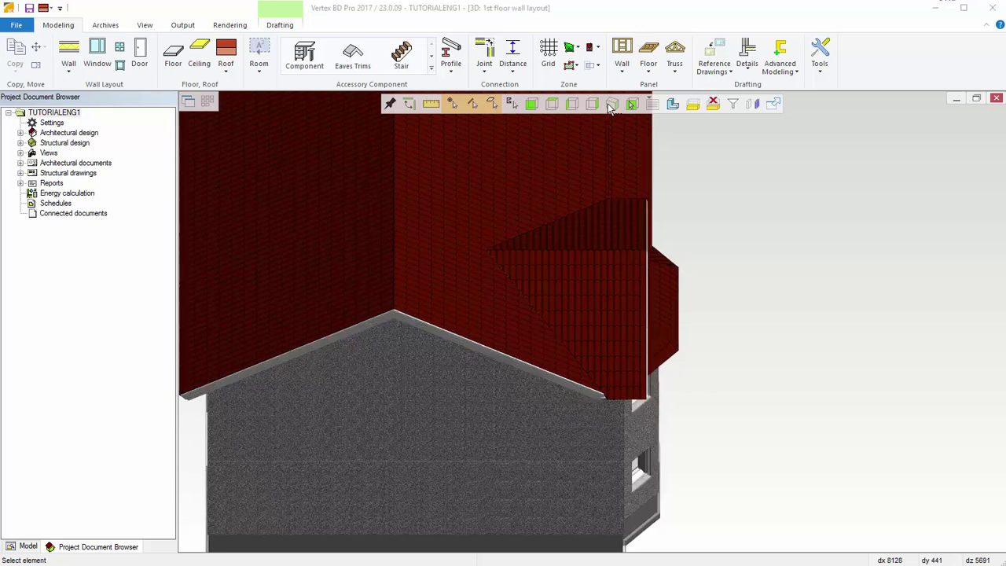
click(672, 105)
click(672, 110)
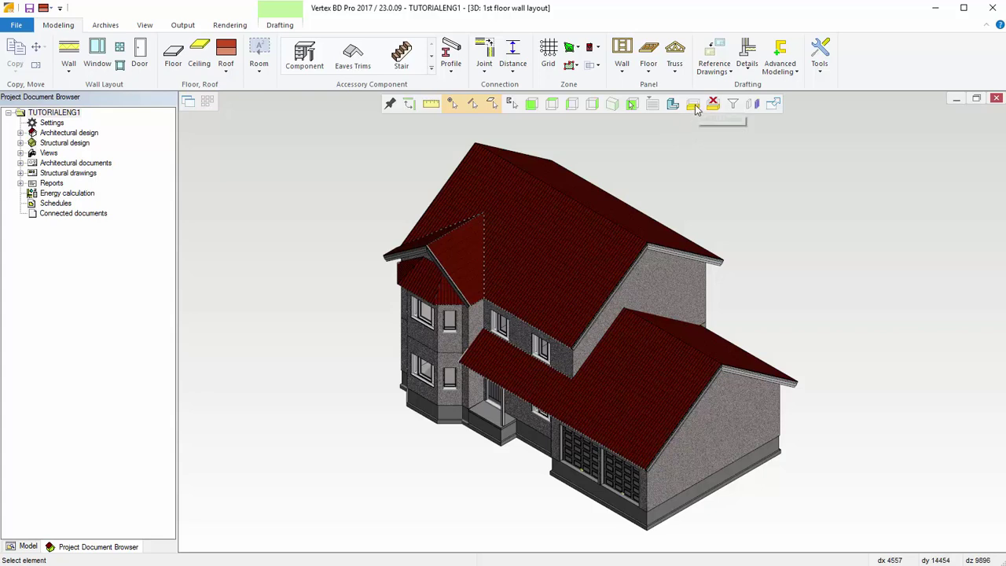
- Limit the 3D view by moving the garage-end limiting plane inward to the entrance porch, cutting away the garage
click(694, 107)
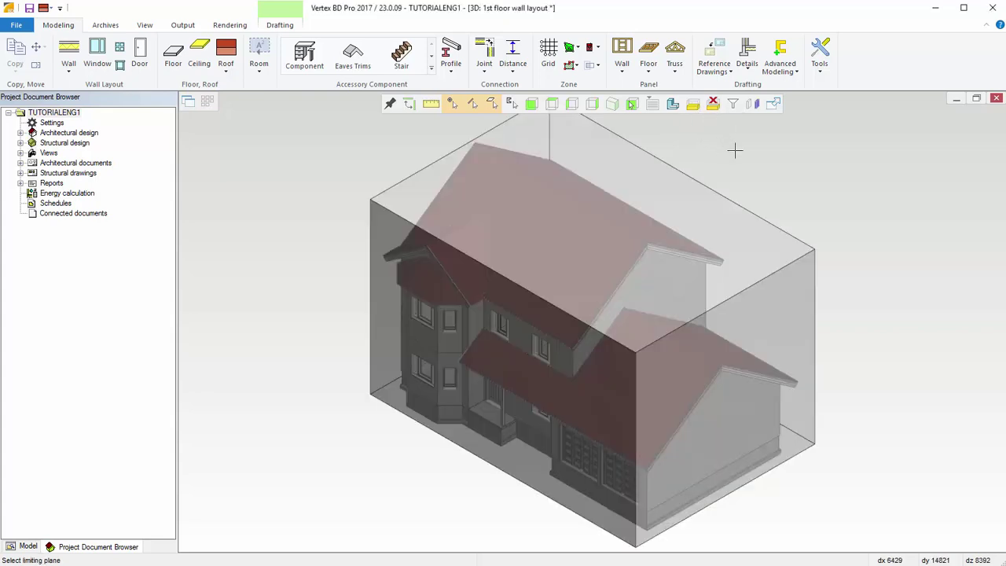
click(704, 372)
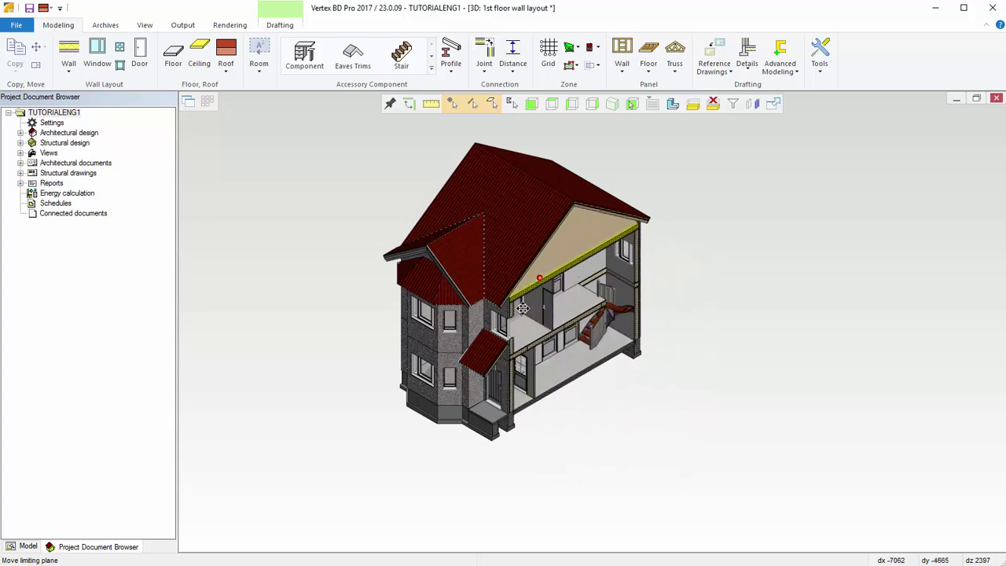
click(522, 309)
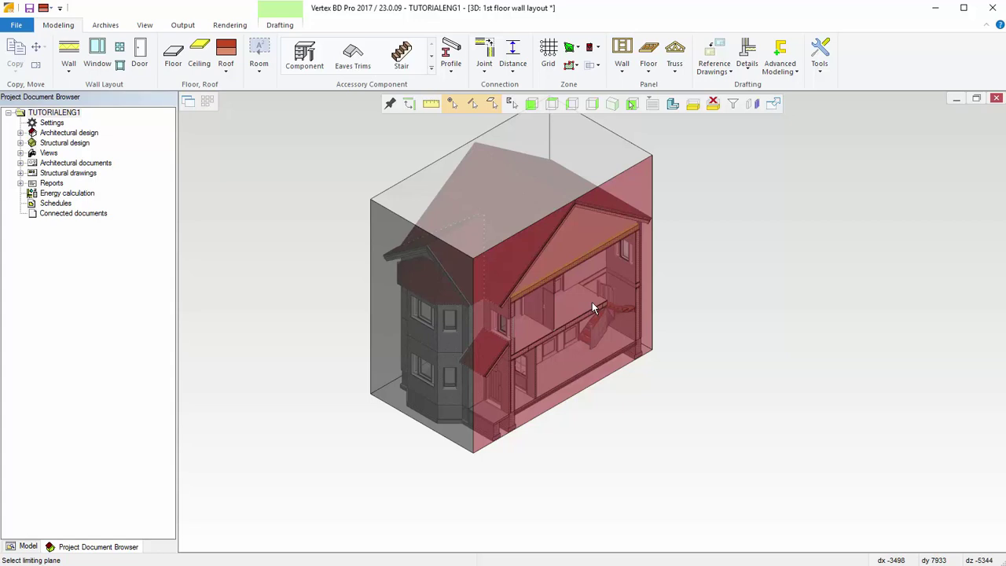
key(Escape)
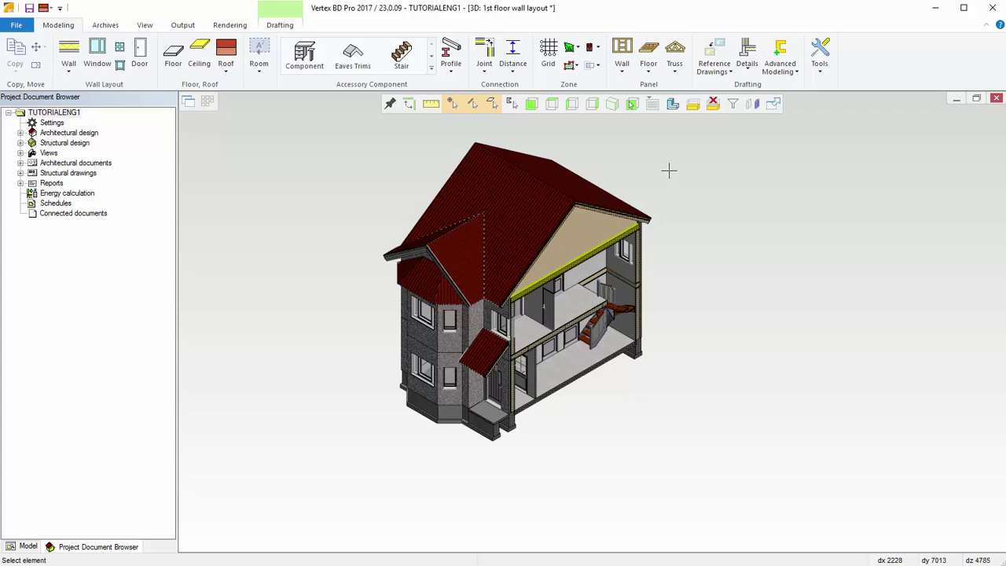
- Move the front limiting plane inward past the bay and lower the upper plane to expose the ground-floor rooms
click(693, 108)
click(443, 348)
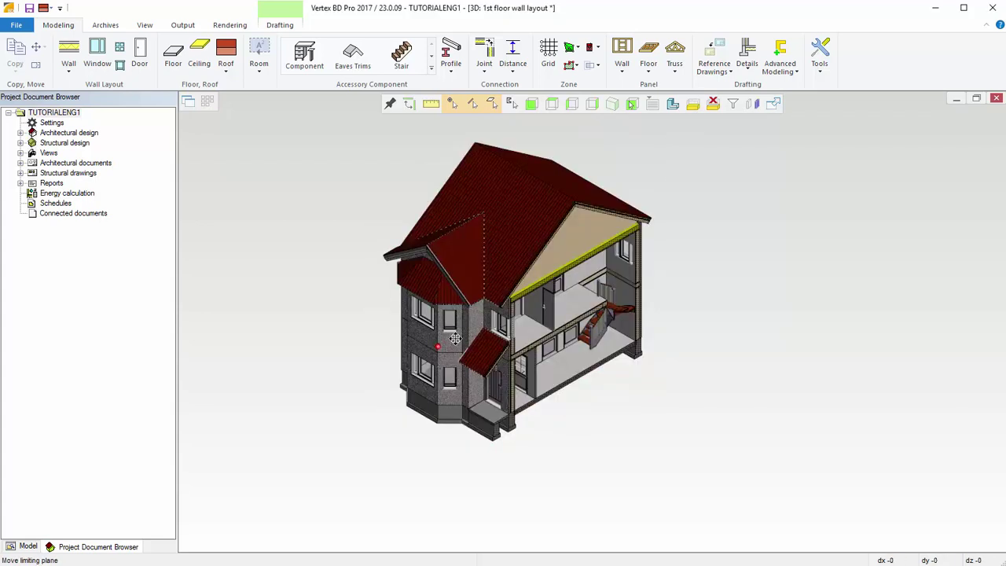
click(517, 316)
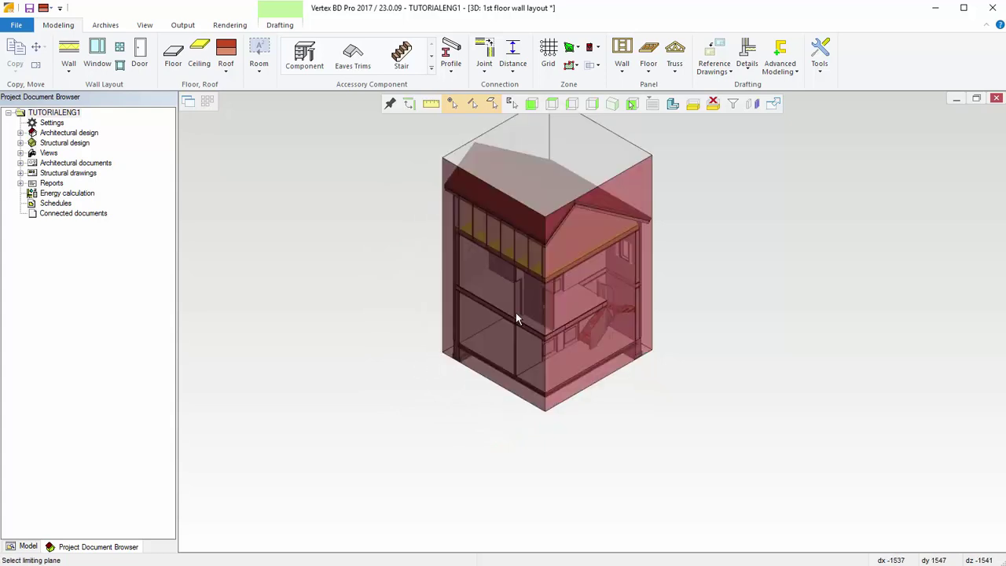
click(548, 198)
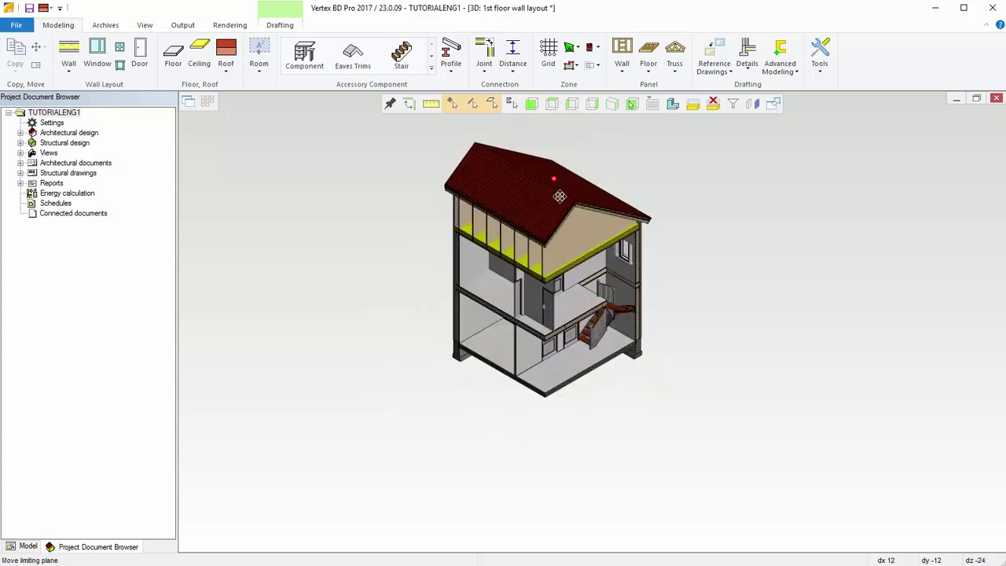
click(570, 307)
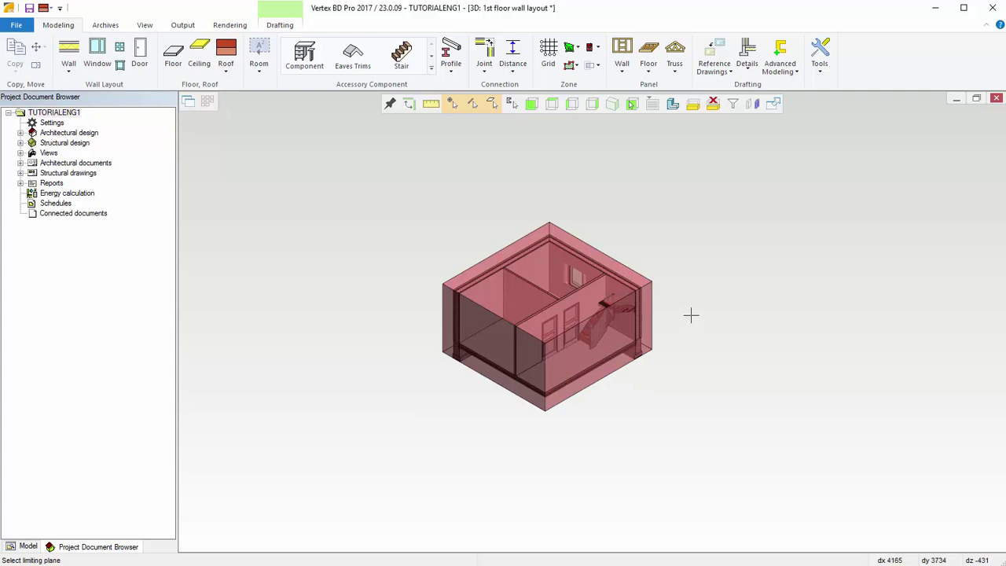
key(Escape)
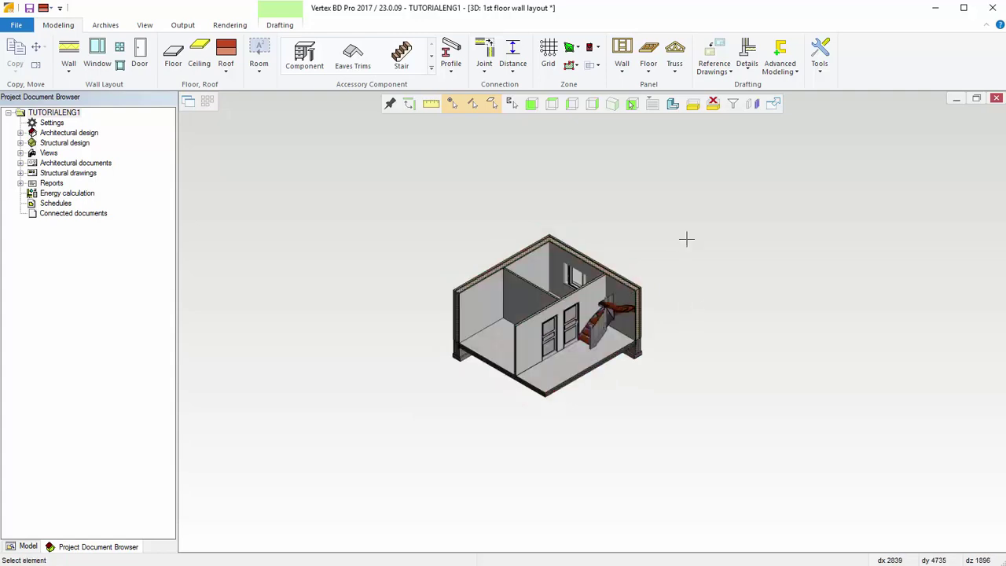
- Remove the view limits to display the entire house model again
click(712, 105)
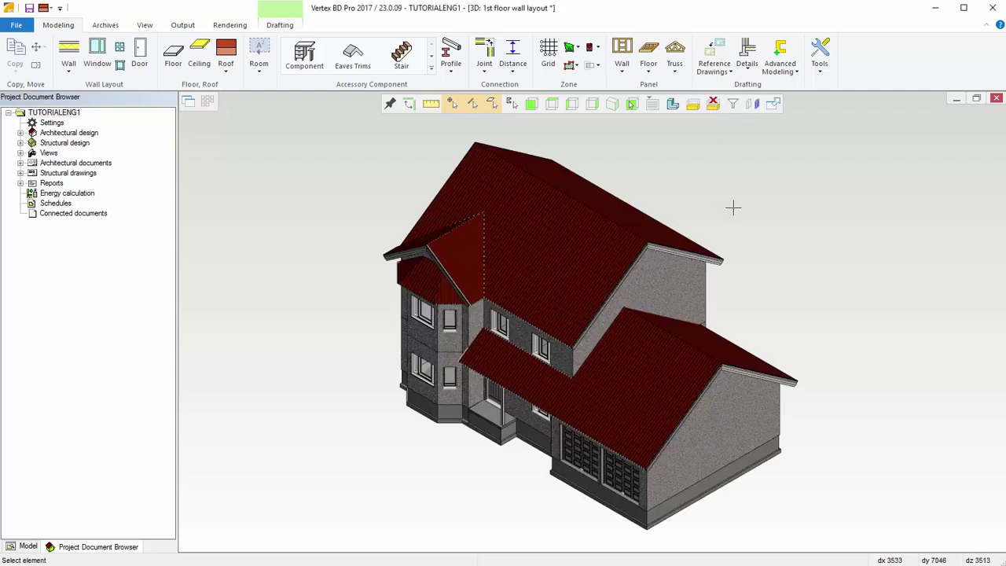